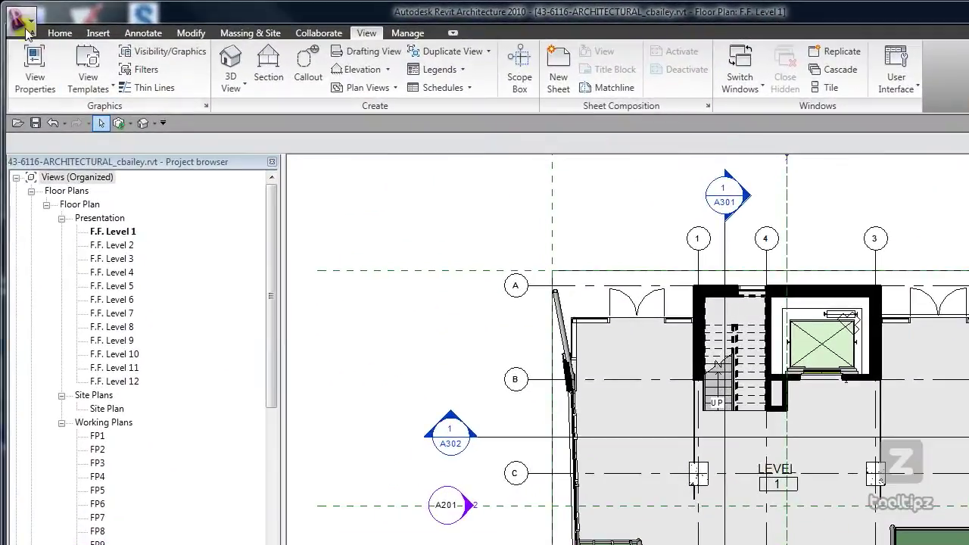
Start a Room/Area Report export, saving F-F-Level1 as HTML into the Exports folder.
{"action": "left_click", "coordinate": [22, 24]}
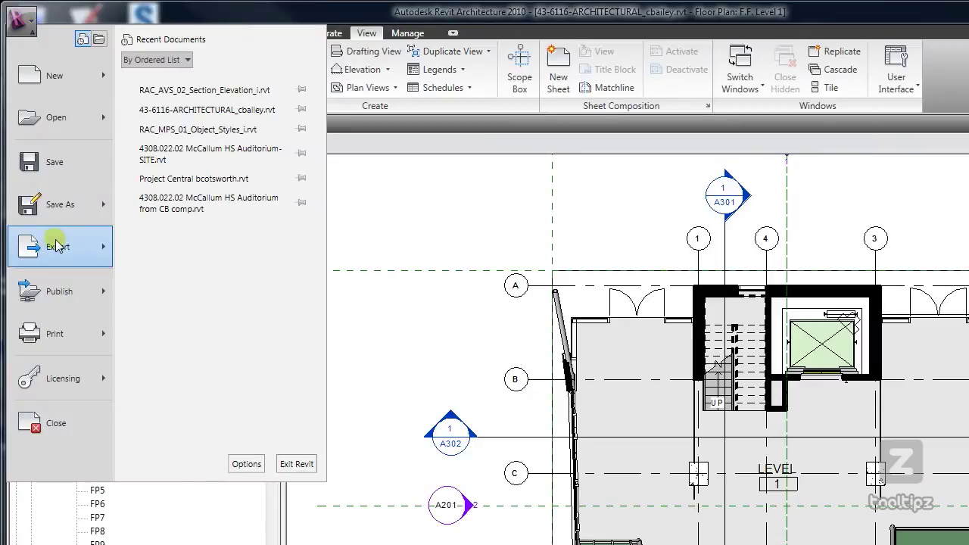
{"action": "mouse_move", "coordinate": [57, 244]}
{"action": "mouse_move", "coordinate": [174, 282]}
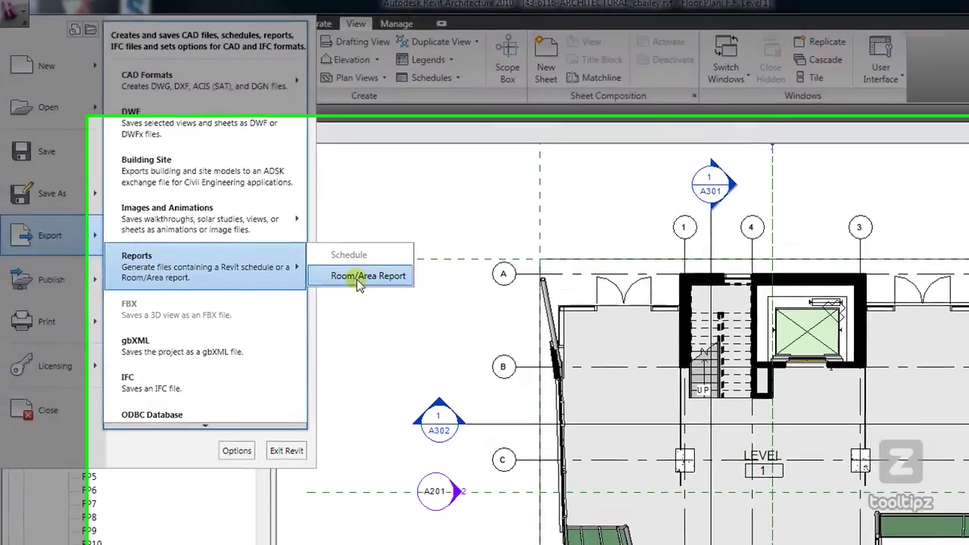
{"action": "left_click", "coordinate": [369, 288]}
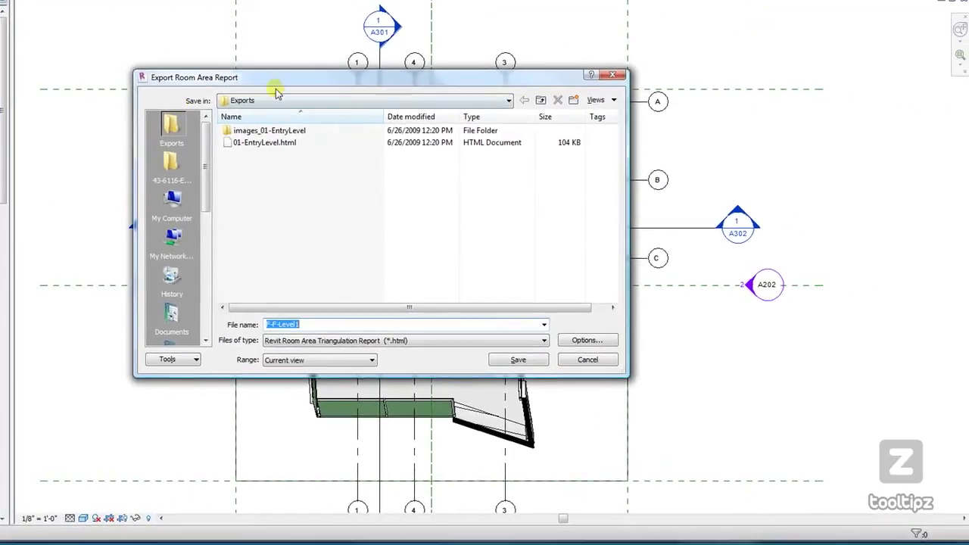
Keep Triangulation Report as the file type and set Range to Select views, listing F.F. Level 1–12.
{"action": "left_click_drag", "start_coordinate": [287, 82], "coordinate": [323, 102]}
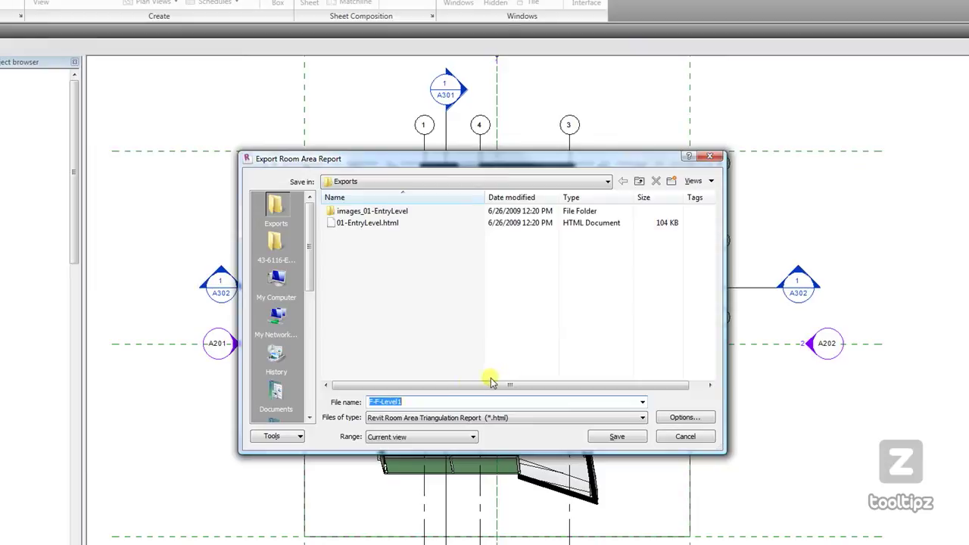
{"action": "left_click", "coordinate": [425, 392]}
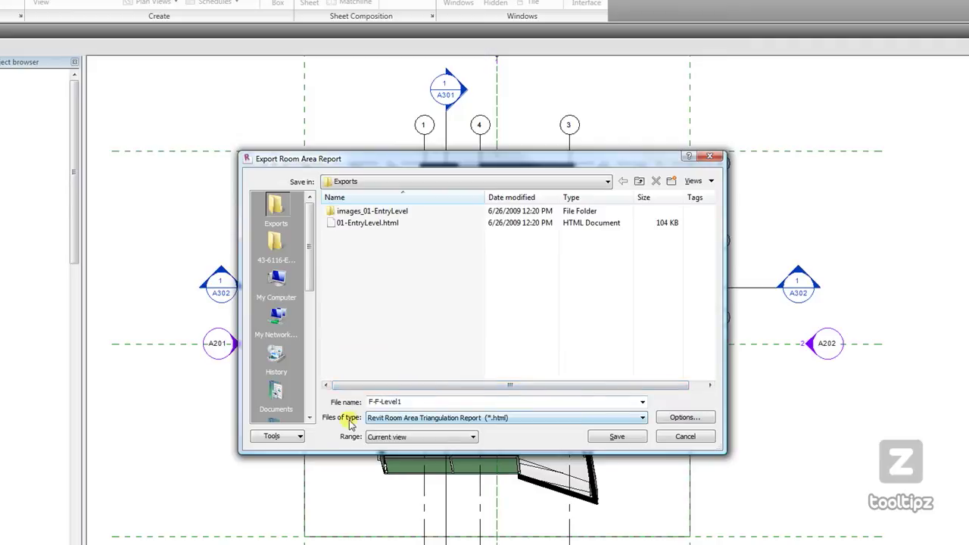
{"action": "left_click", "coordinate": [415, 424]}
{"action": "left_click", "coordinate": [640, 418]}
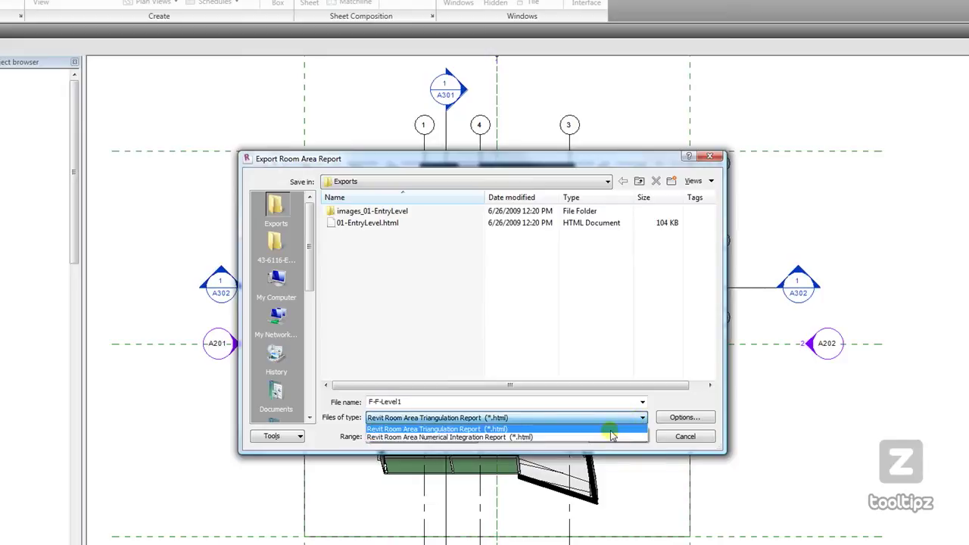
{"action": "left_click", "coordinate": [610, 429]}
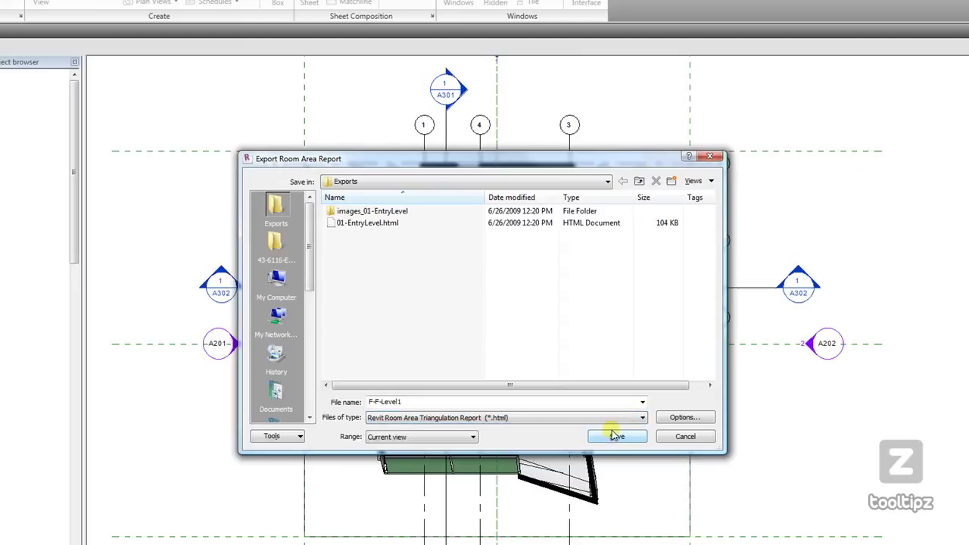
{"action": "left_click", "coordinate": [474, 438]}
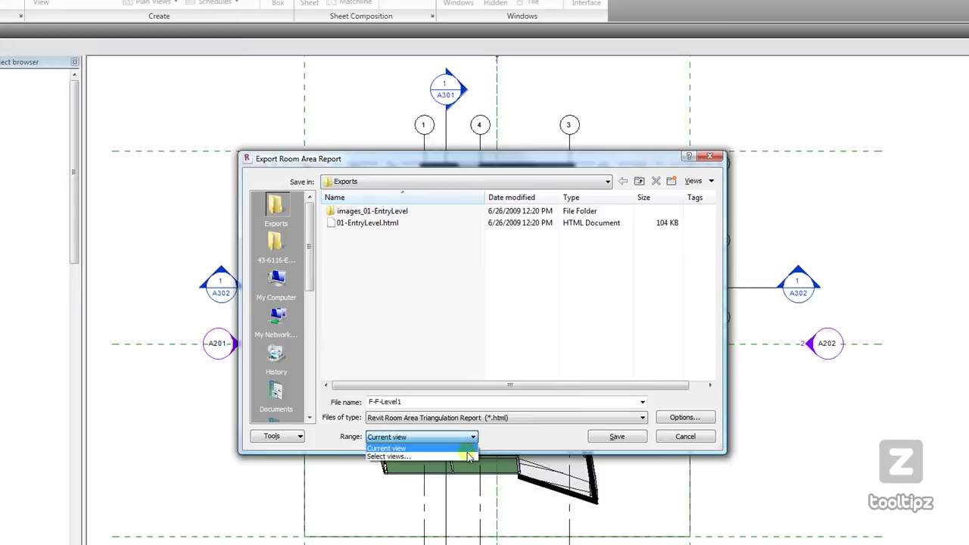
{"action": "left_click", "coordinate": [467, 457]}
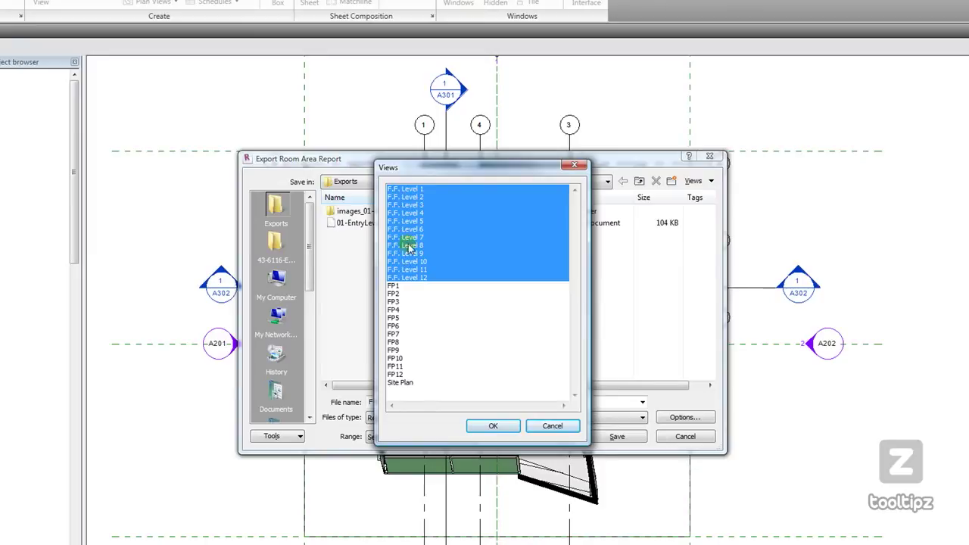
Pick only F.F. Level 1, revert Range to Current view, and bring up the Area Report Settings.
{"action": "left_click", "coordinate": [409, 189]}
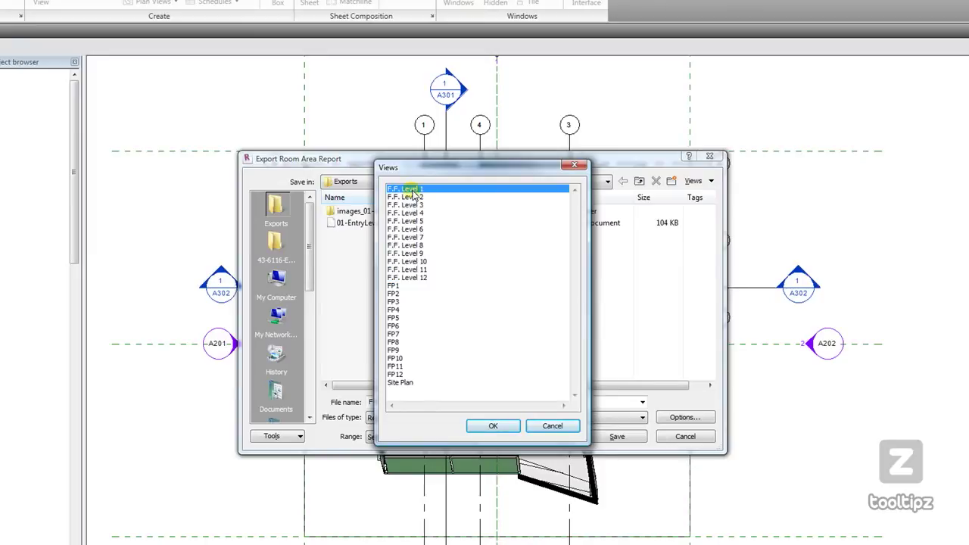
{"action": "left_click", "coordinate": [494, 427]}
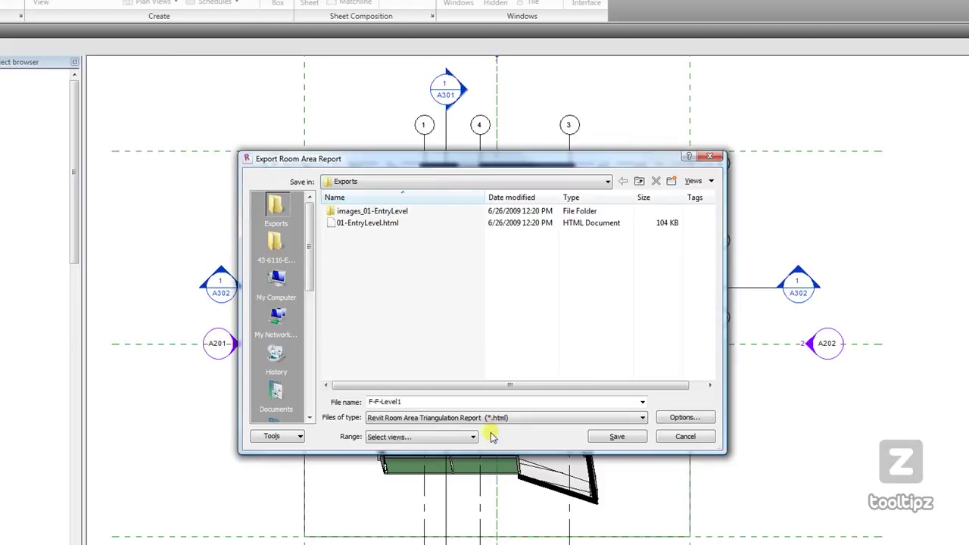
{"action": "left_click", "coordinate": [473, 437]}
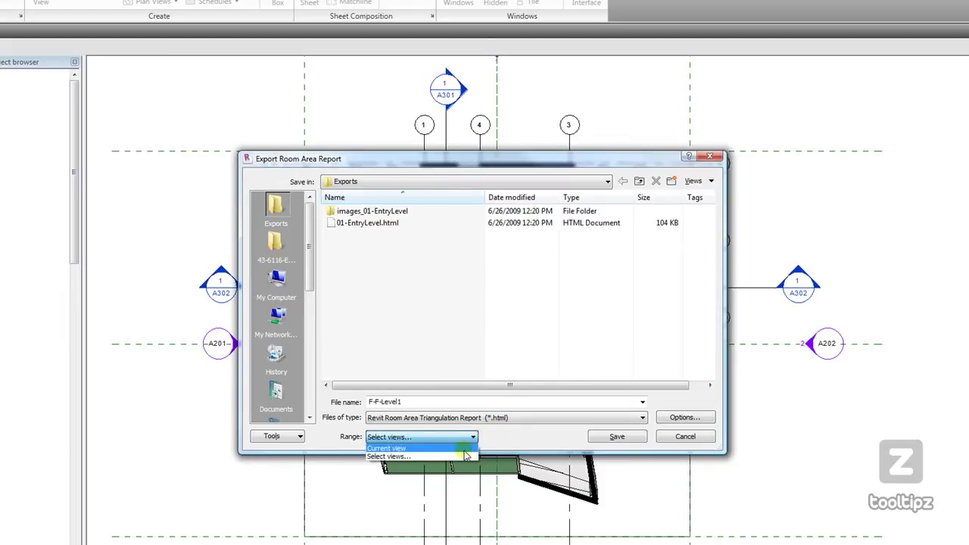
{"action": "left_click", "coordinate": [464, 448]}
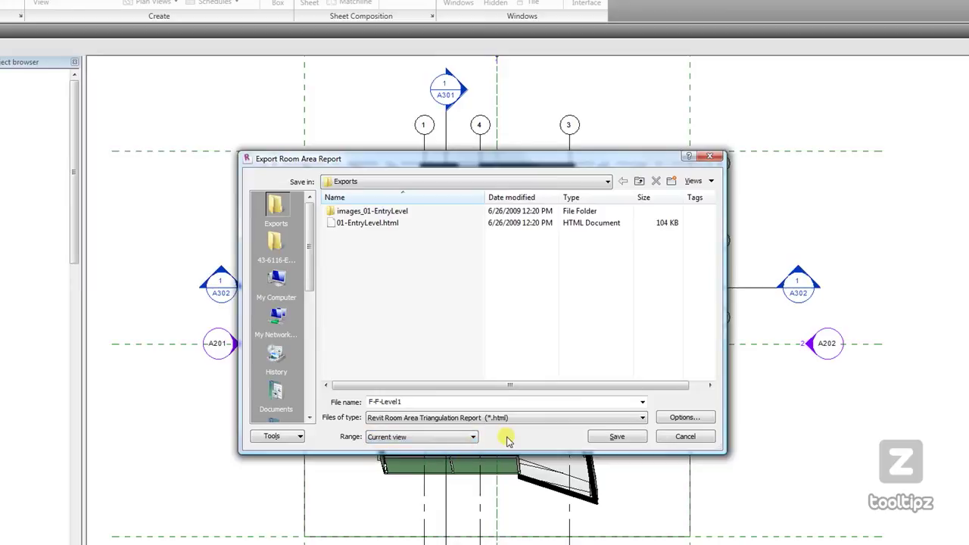
{"action": "left_click", "coordinate": [682, 419]}
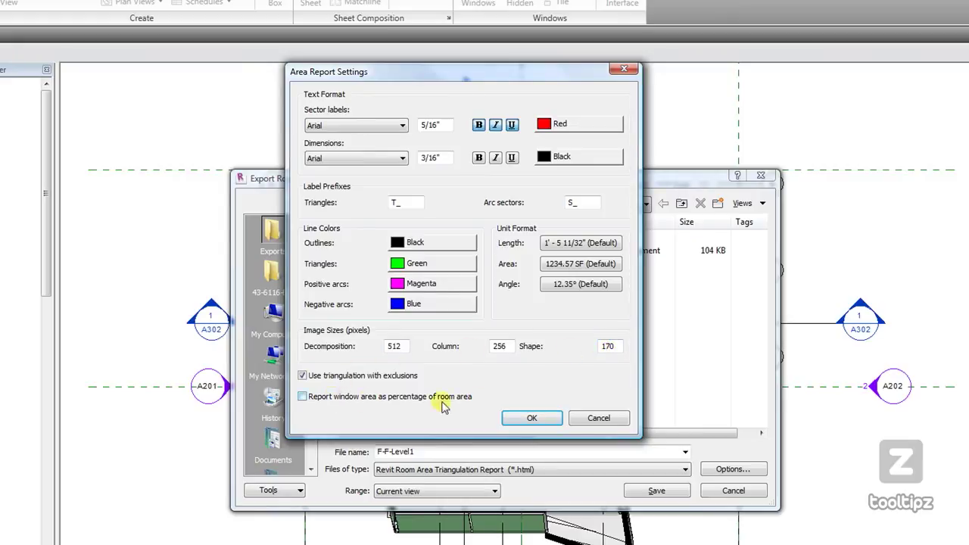
Accept the area report settings and save F-F-Level1.html to Exports.
{"action": "left_click", "coordinate": [533, 418]}
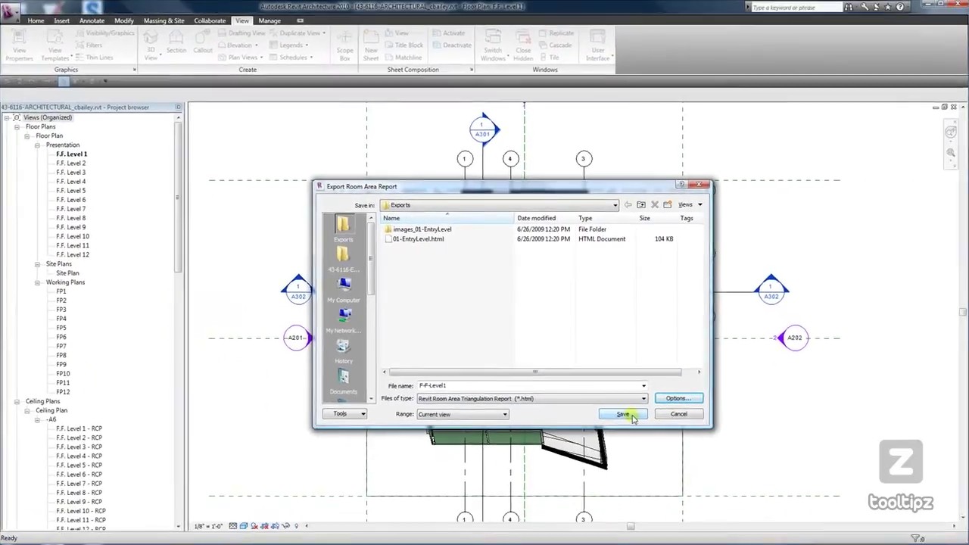
{"action": "left_click", "coordinate": [622, 413]}
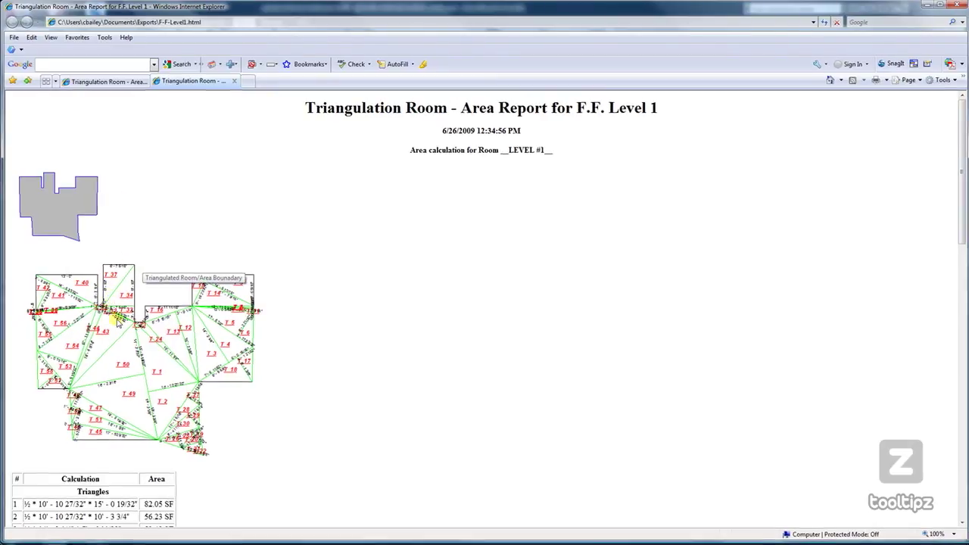
Scroll the F-F-Level1 triangle table down to the 1308.10 SF gross area.
{"action": "scroll", "coordinate": [281, 385], "scroll_direction": "down", "scroll_amount": 3}
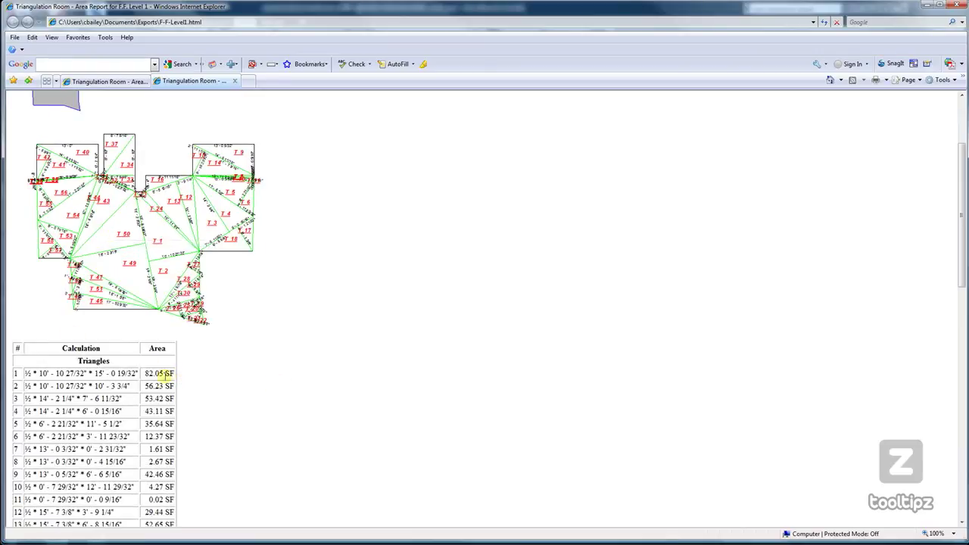
{"action": "scroll", "coordinate": [210, 381], "scroll_direction": "down", "scroll_amount": 10}
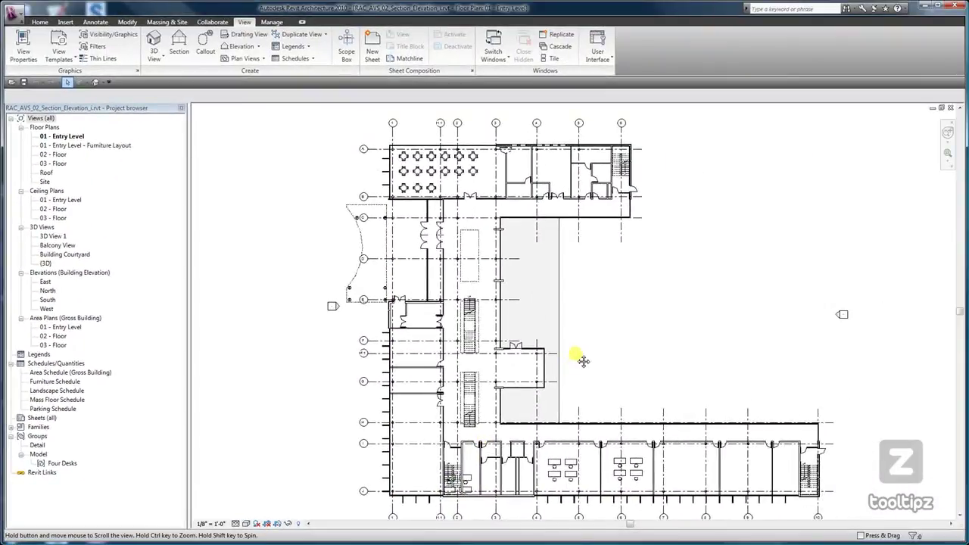
{"action": "scroll", "coordinate": [583, 361], "scroll_direction": "up", "scroll_amount": 1}
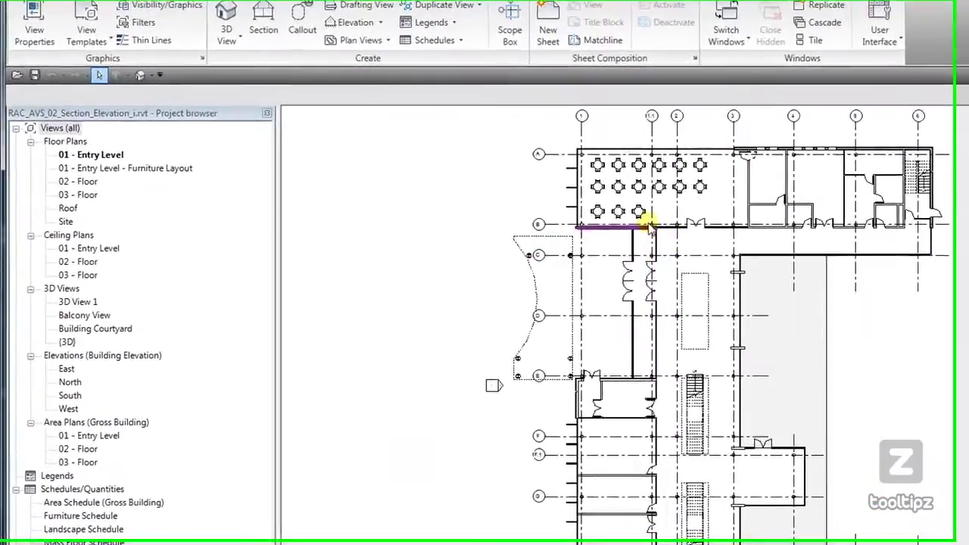
{"action": "scroll", "coordinate": [689, 261], "scroll_direction": "up", "scroll_amount": 2}
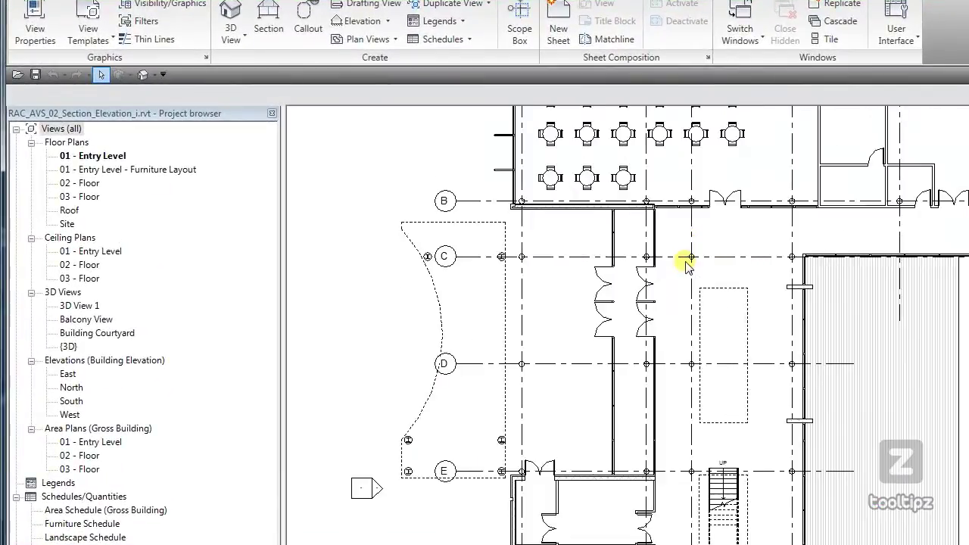
{"action": "scroll", "coordinate": [687, 265], "scroll_direction": "up", "scroll_amount": 5}
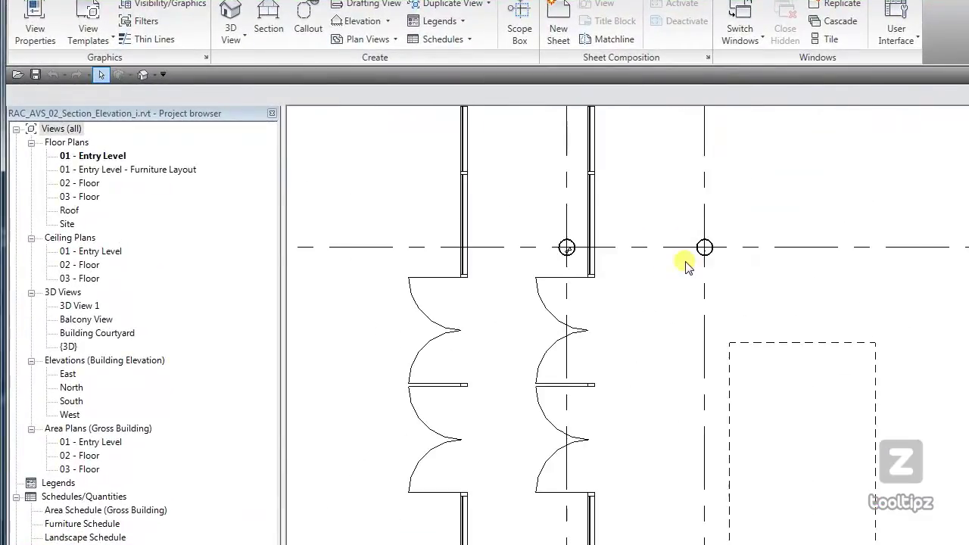
{"action": "scroll", "coordinate": [761, 250], "scroll_direction": "down", "scroll_amount": 3}
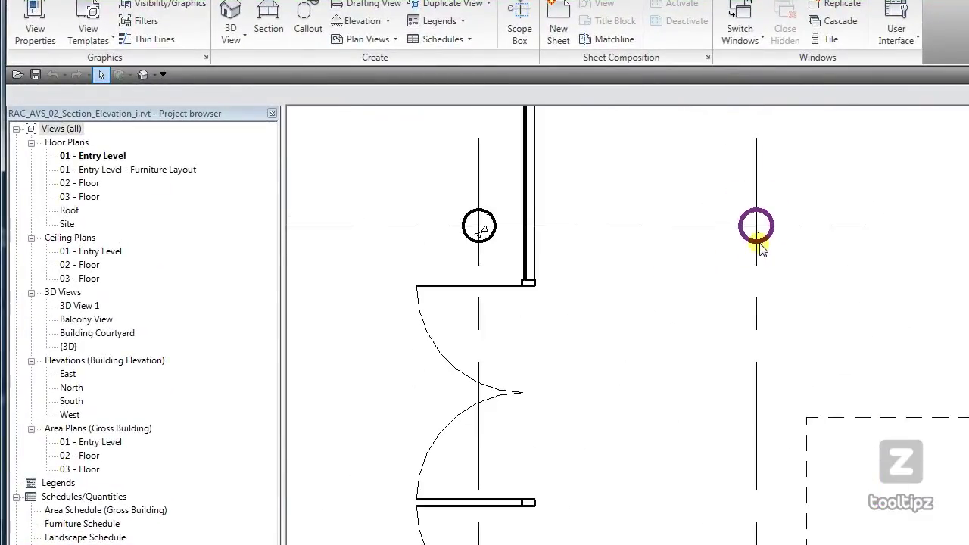
{"action": "scroll", "coordinate": [761, 250], "scroll_direction": "down", "scroll_amount": 2}
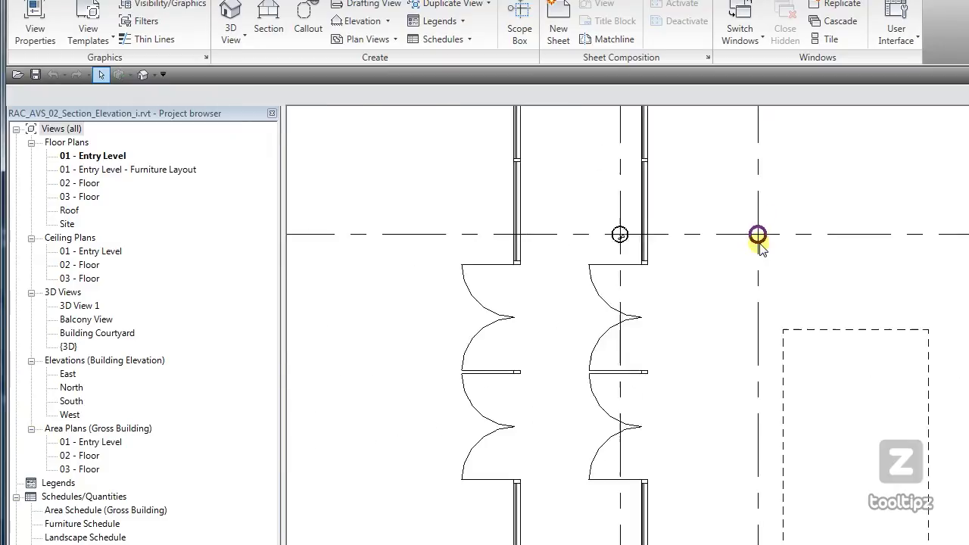
{"action": "scroll", "coordinate": [759, 241], "scroll_direction": "down", "scroll_amount": 4}
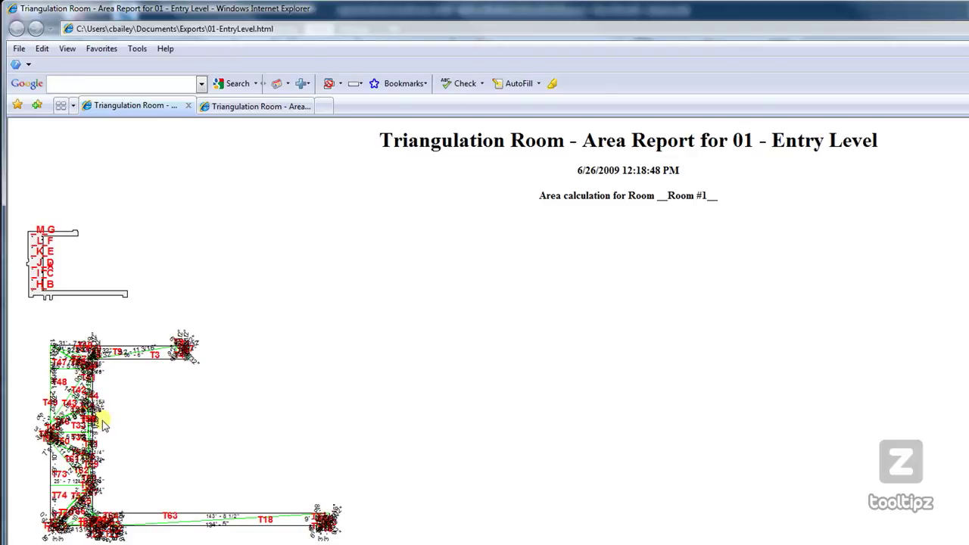
Scroll through Room #1's triangles to the 5676 SF gross area and circular exclusions A–G.
{"action": "scroll", "coordinate": [104, 424], "scroll_direction": "down", "scroll_amount": 3}
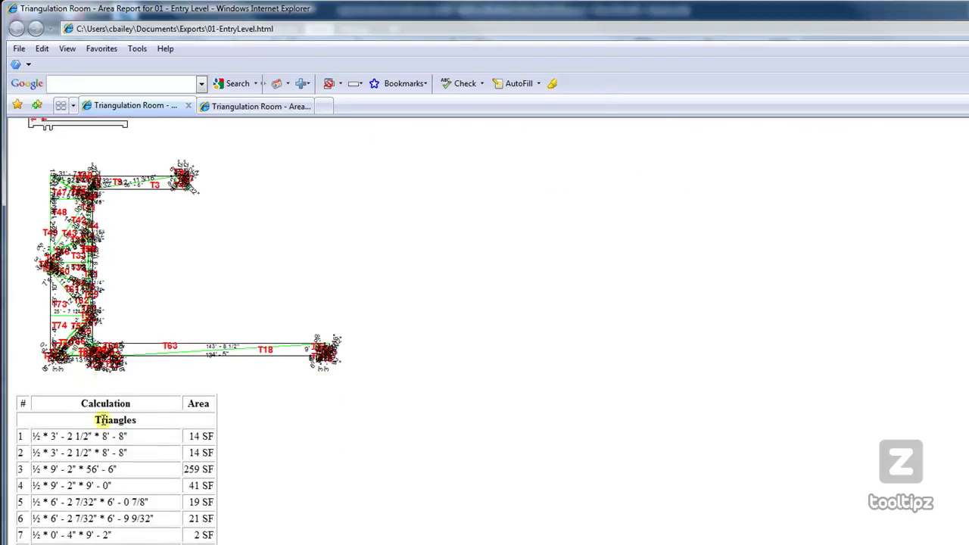
{"action": "scroll", "coordinate": [177, 341], "scroll_direction": "down", "scroll_amount": 10}
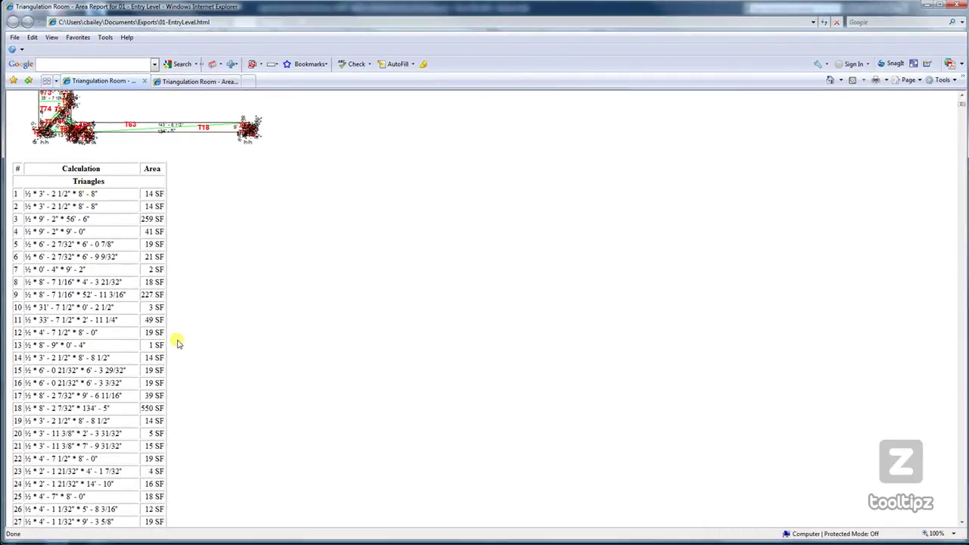
{"action": "scroll", "coordinate": [177, 343], "scroll_direction": "down", "scroll_amount": 4}
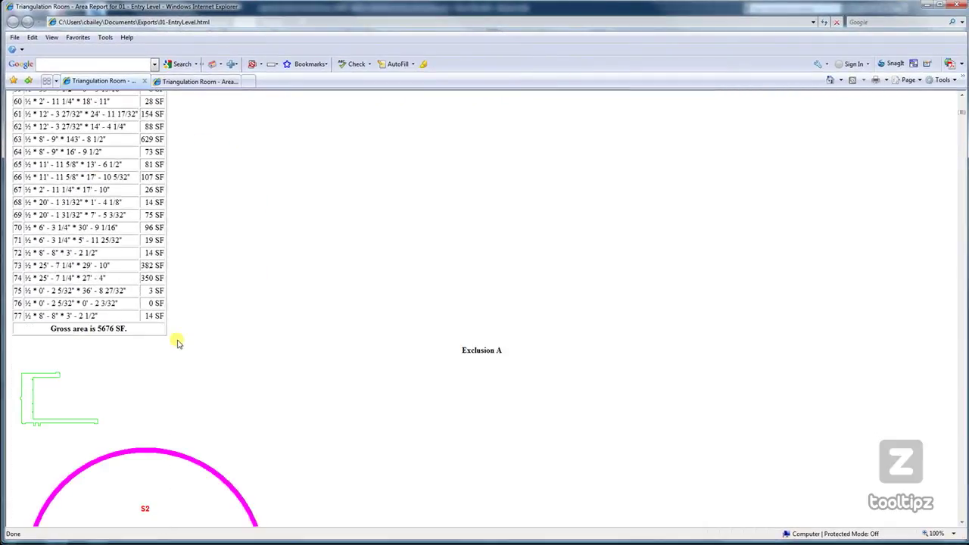
{"action": "scroll", "coordinate": [101, 338], "scroll_direction": "down", "scroll_amount": 3}
{"action": "scroll", "coordinate": [136, 333], "scroll_direction": "up", "scroll_amount": 1}
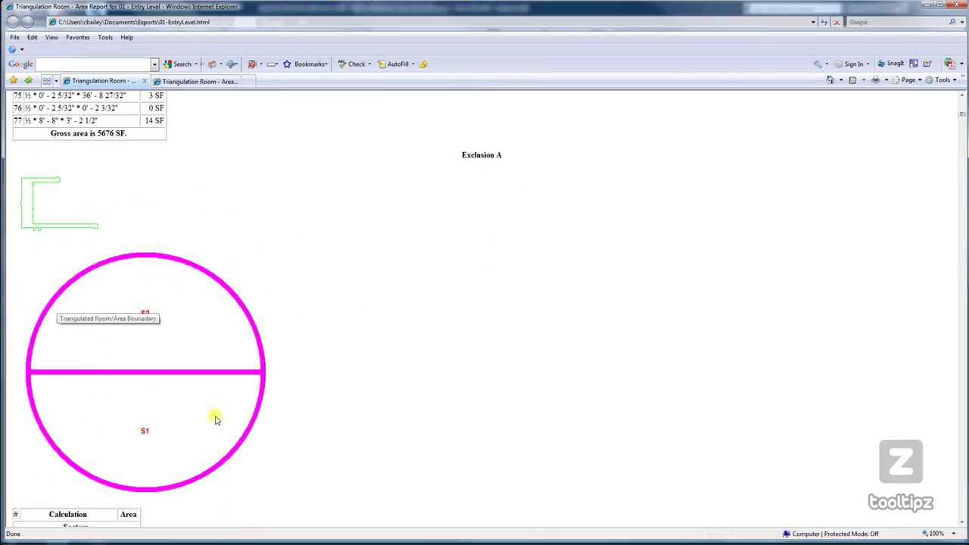
{"action": "scroll", "coordinate": [221, 397], "scroll_direction": "down", "scroll_amount": 20}
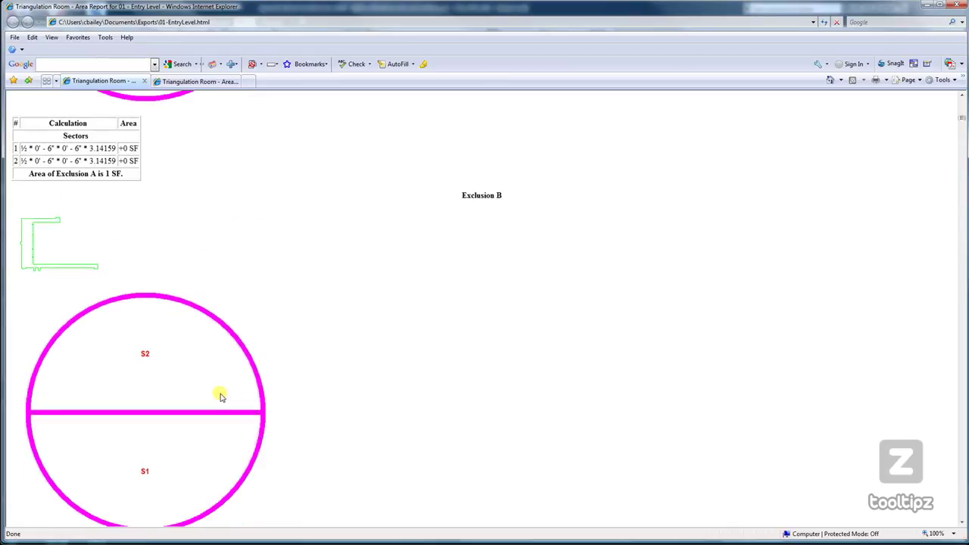
{"action": "scroll", "coordinate": [221, 397], "scroll_direction": "down", "scroll_amount": 20}
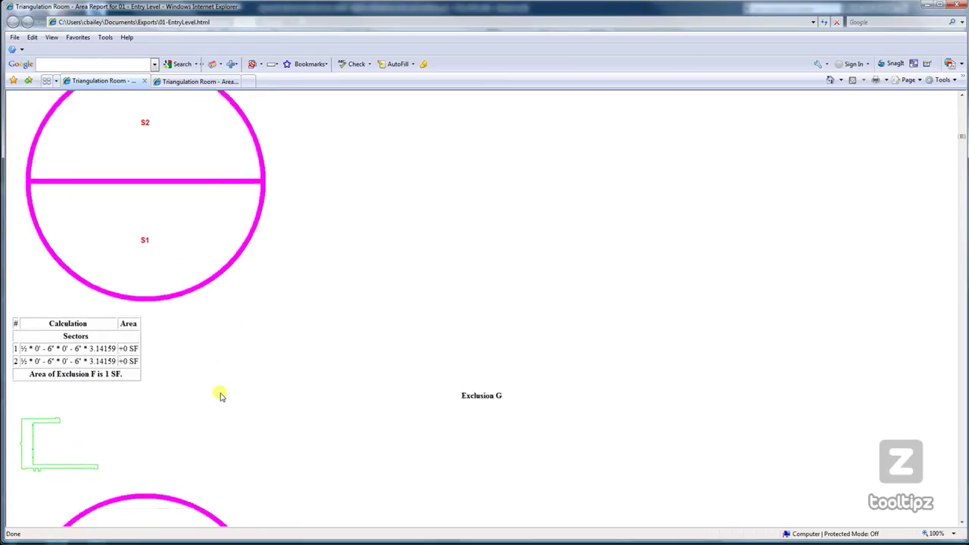
Move down to Room #15 and check its T1/T2 triangles totalling 519 SF.
{"action": "scroll", "coordinate": [220, 397], "scroll_direction": "down", "scroll_amount": 12}
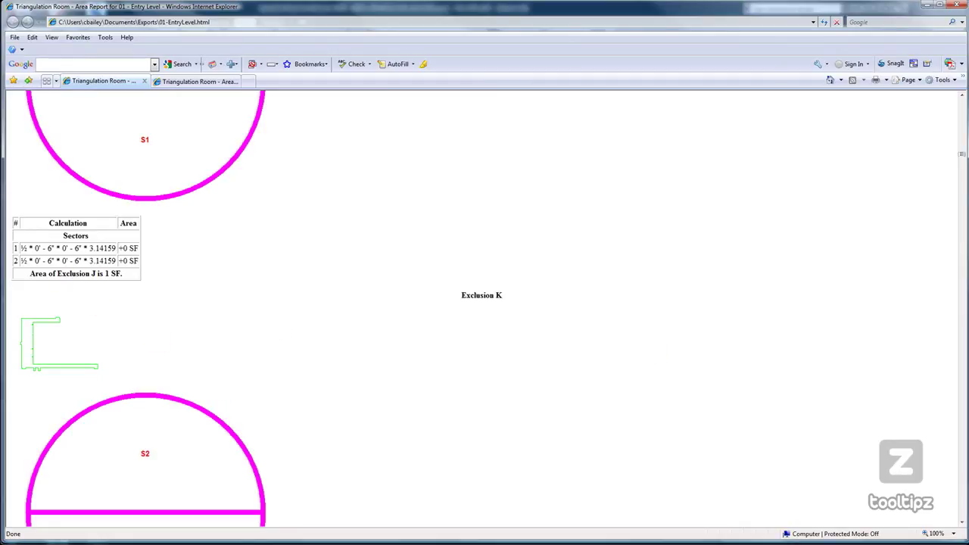
{"action": "left_click_drag", "start_coordinate": [962, 157], "coordinate": [962, 195]}
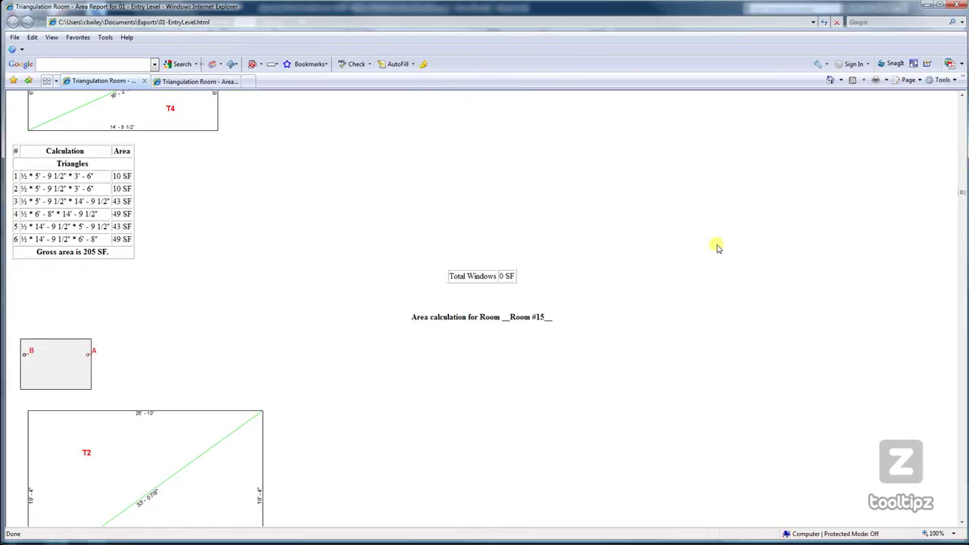
{"action": "scroll", "coordinate": [718, 247], "scroll_direction": "down", "scroll_amount": 5}
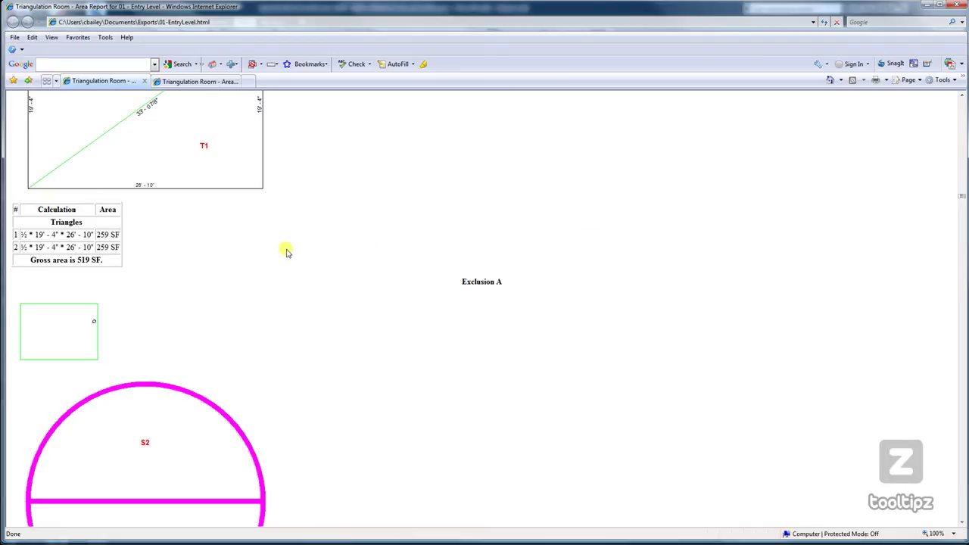
{"action": "scroll", "coordinate": [152, 278], "scroll_direction": "up", "scroll_amount": 3}
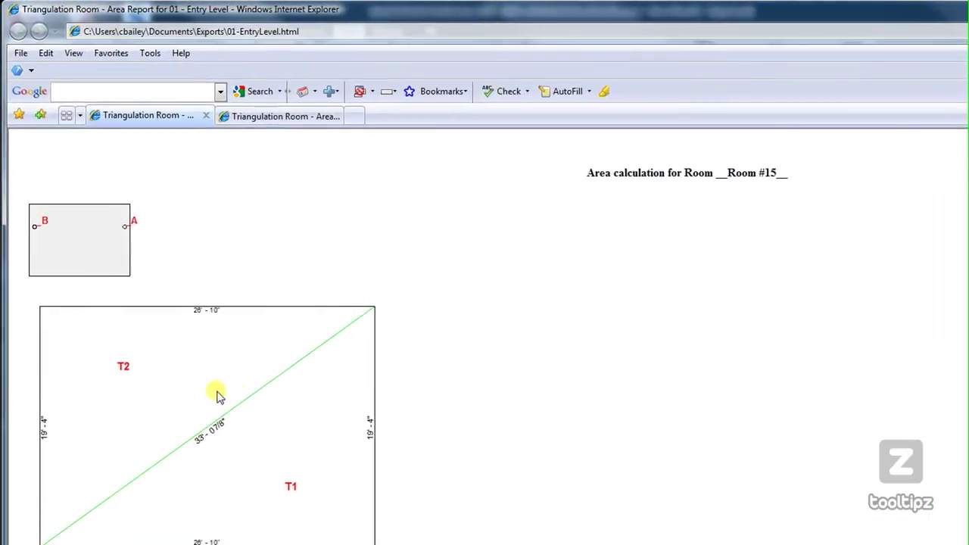